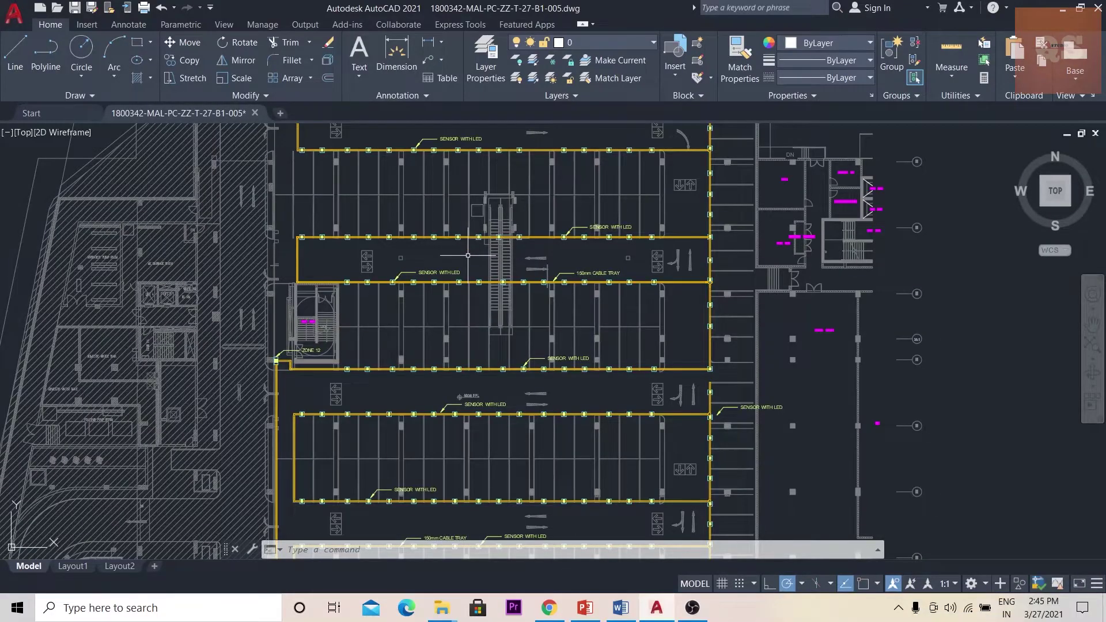
scroll(468, 256, "up", 2)
scroll(467, 255, "up", 2)
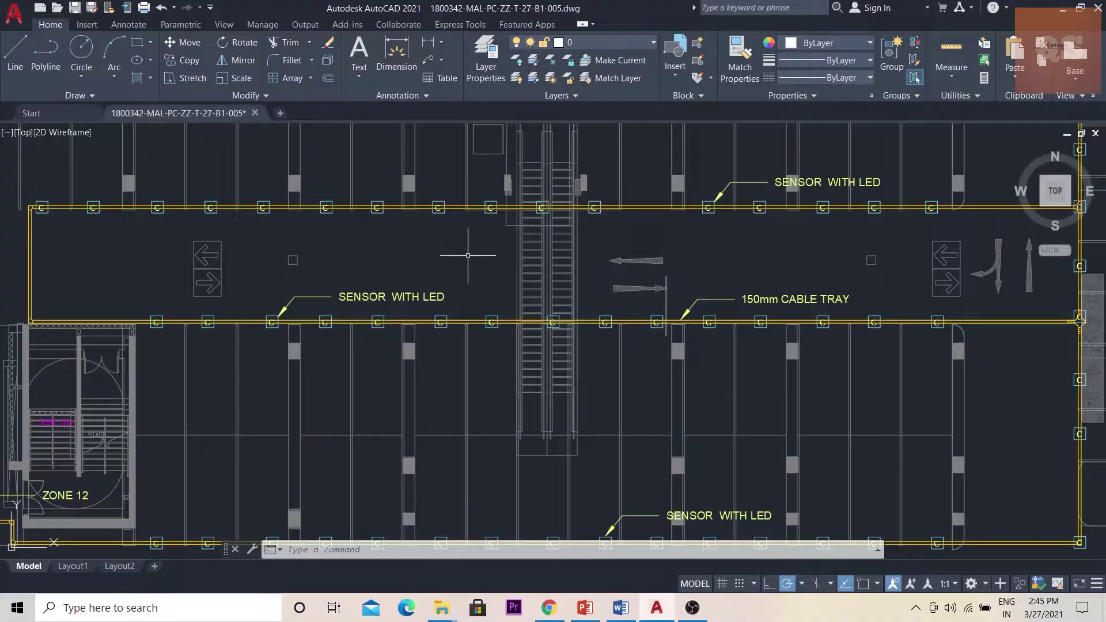
scroll(467, 256, "up", 3)
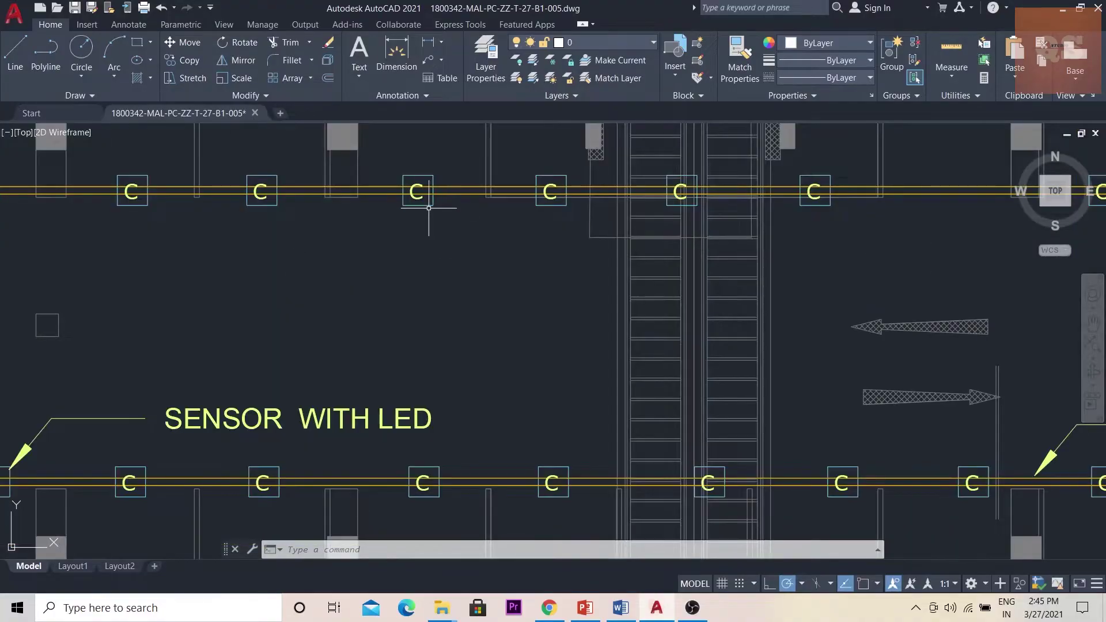
scroll(439, 215, "down", 3)
scroll(432, 217, "down", 3)
scroll(428, 222, "down", 2)
scroll(435, 241, "up", 4)
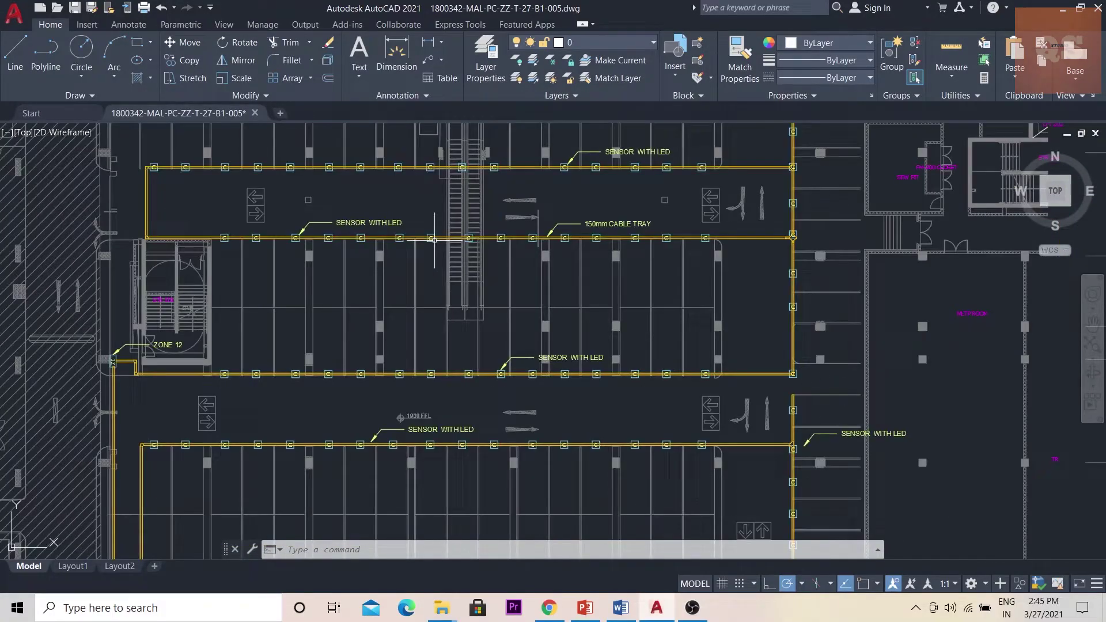
scroll(381, 222, "up", 5)
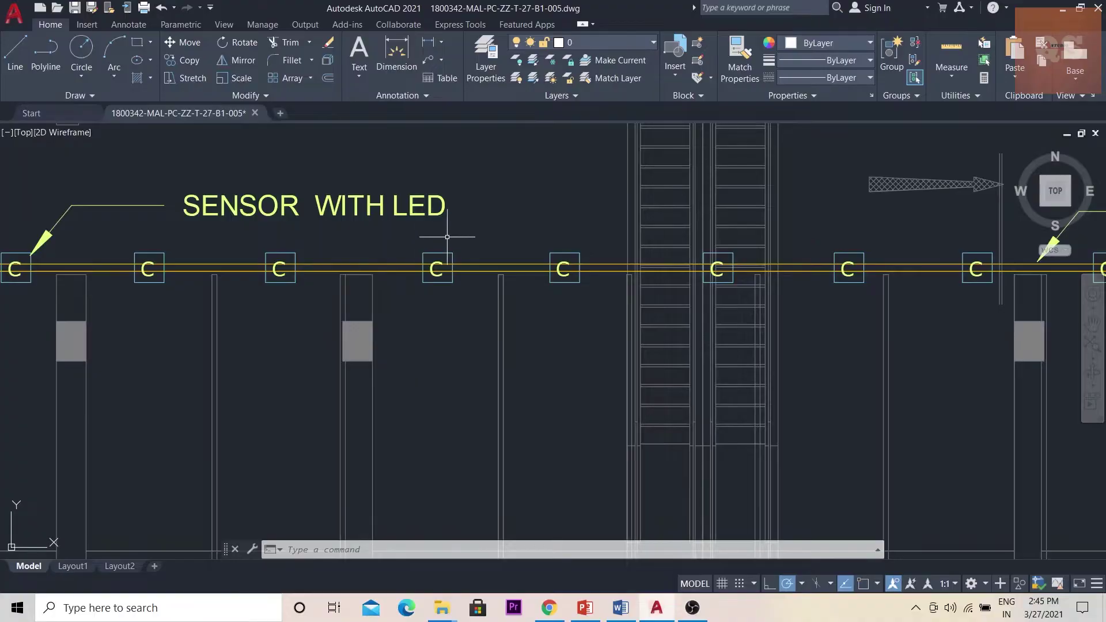
scroll(446, 235, "down", 2)
scroll(447, 236, "down", 2)
scroll(447, 236, "up", 2)
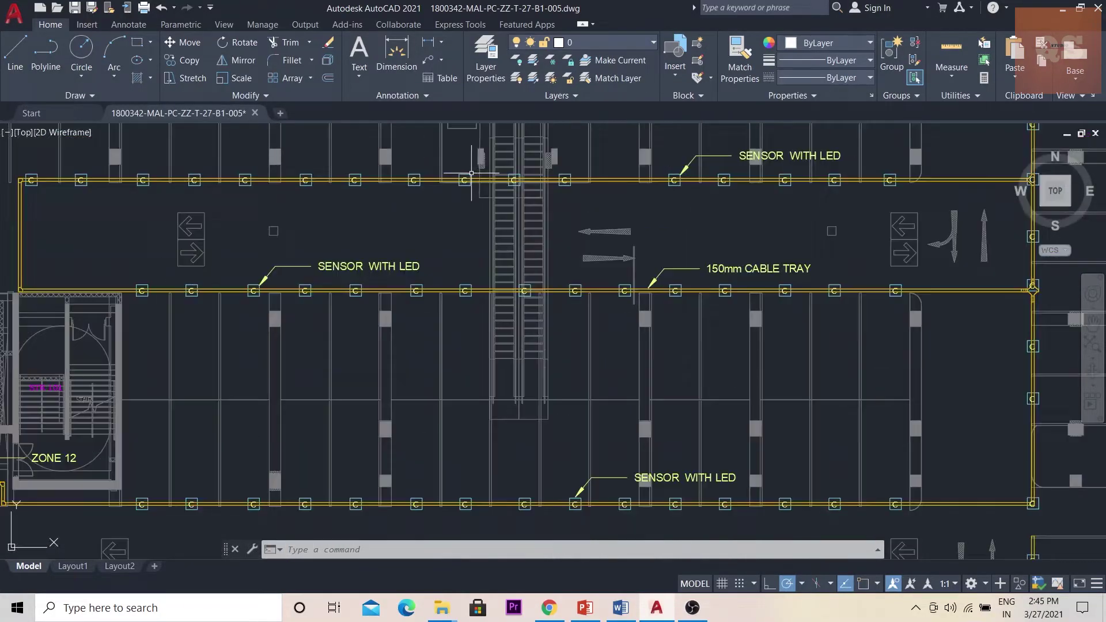
scroll(458, 216, "up", 5)
scroll(476, 179, "up", 2)
Check the properties of two sensor blocks on the cable tray, then clear the selection.
middle_click_drag(476, 179, 510, 257)
scroll(469, 227, "up", 2)
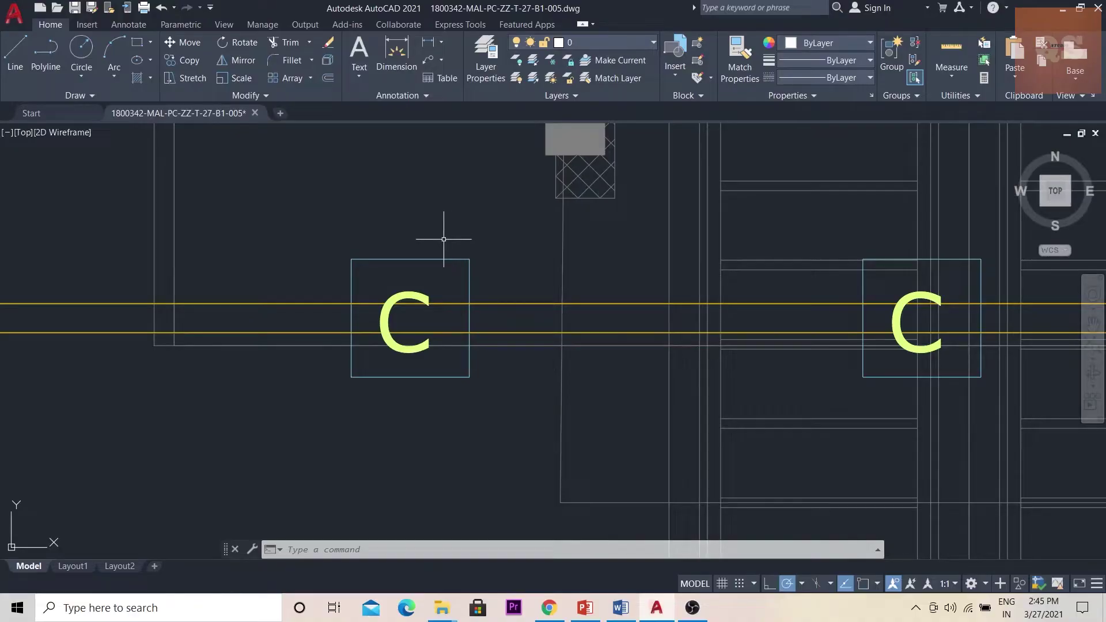
middle_click_drag(444, 239, 462, 235)
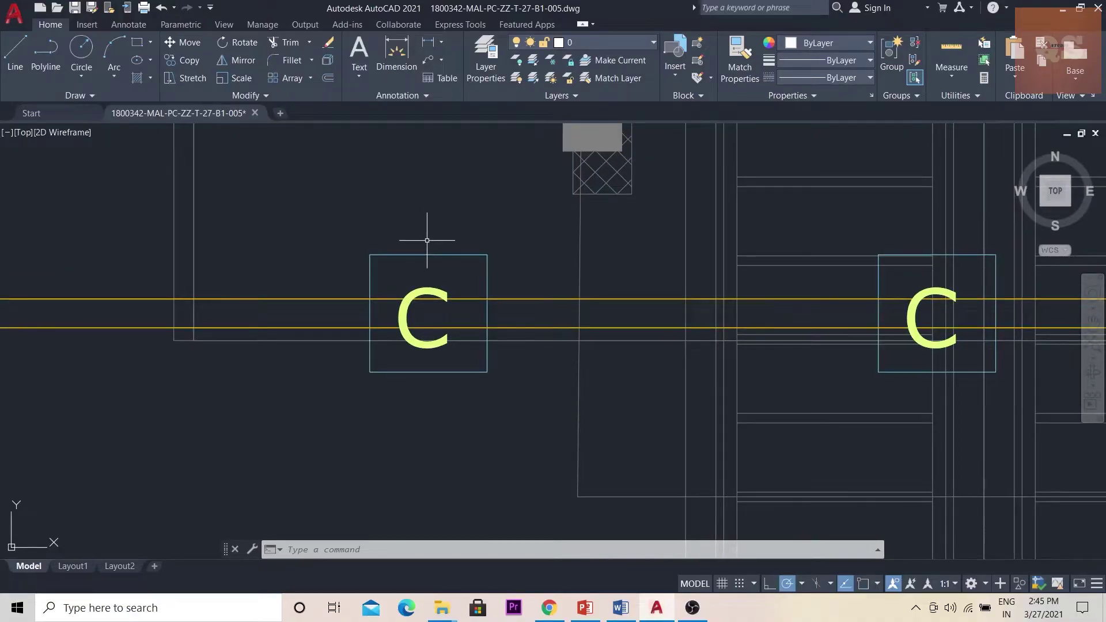
scroll(427, 240, "down", 2)
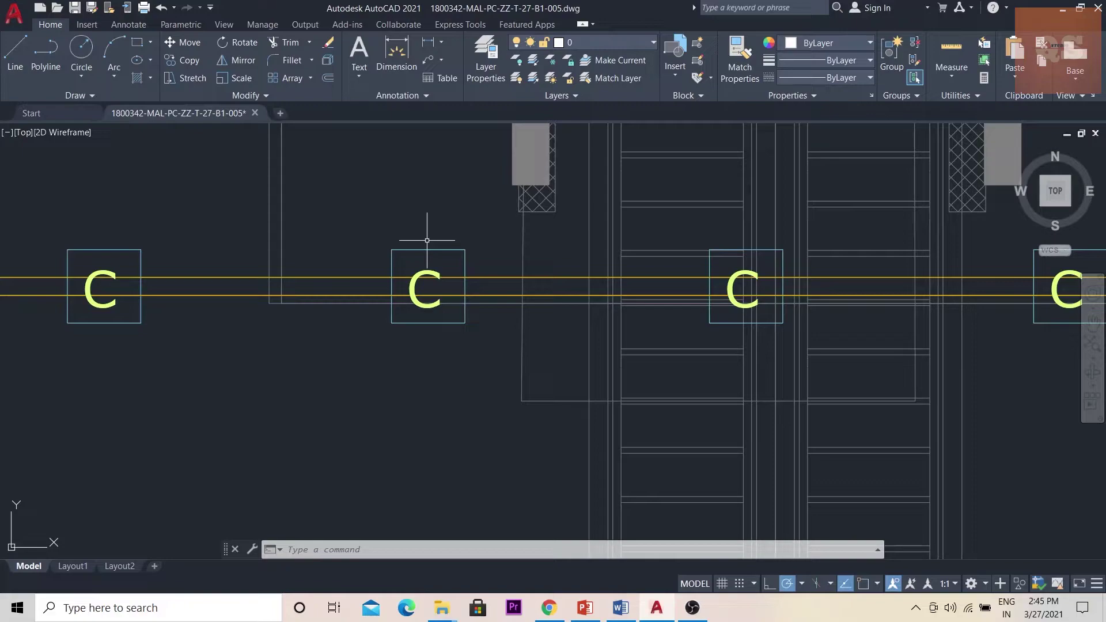
scroll(424, 240, "down", 2)
scroll(424, 239, "up", 2)
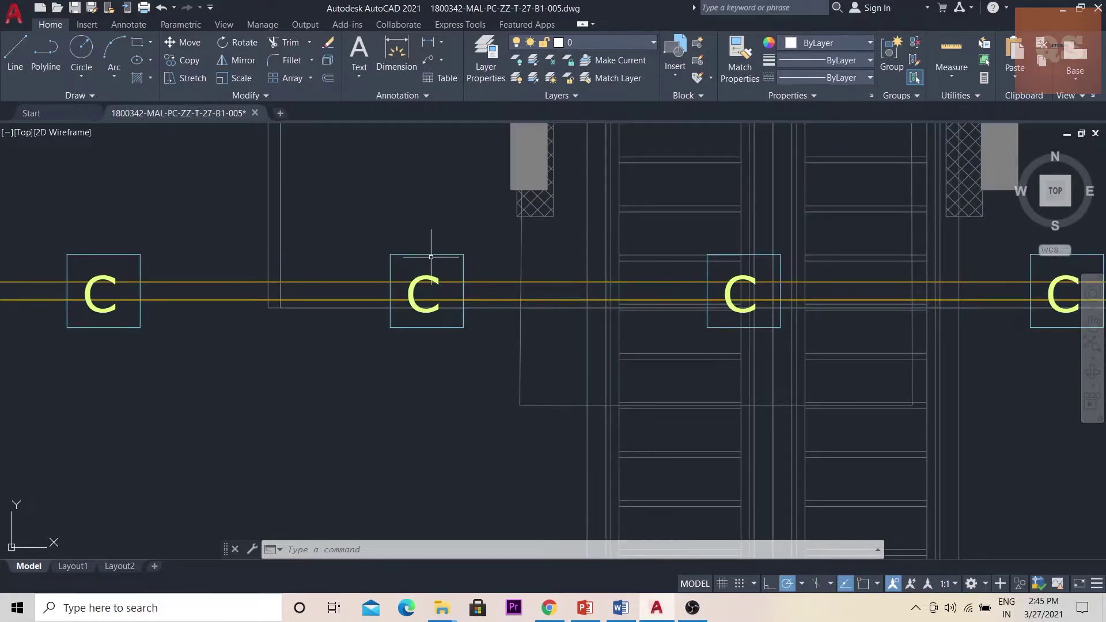
left_click(422, 254)
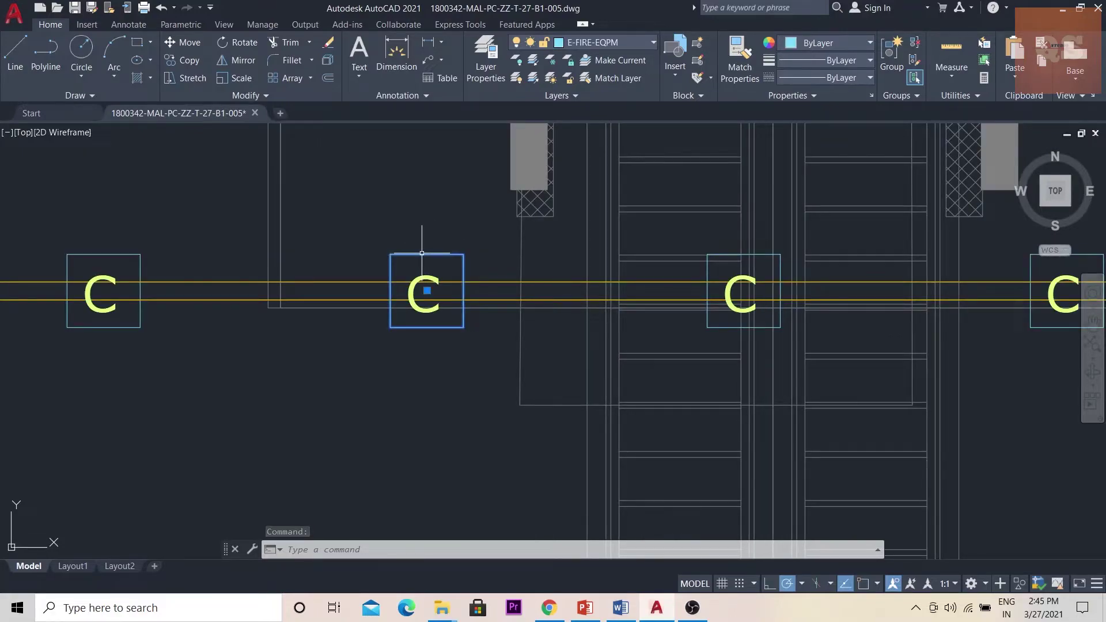
right_click(422, 253)
left_click(477, 566)
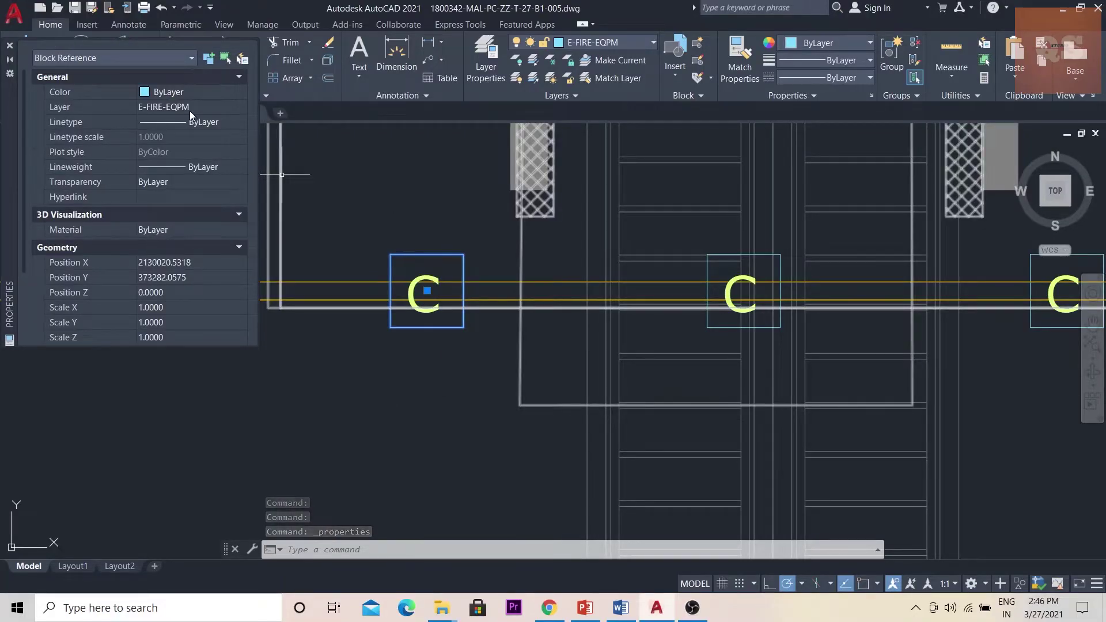
scroll(175, 283, "down", 3)
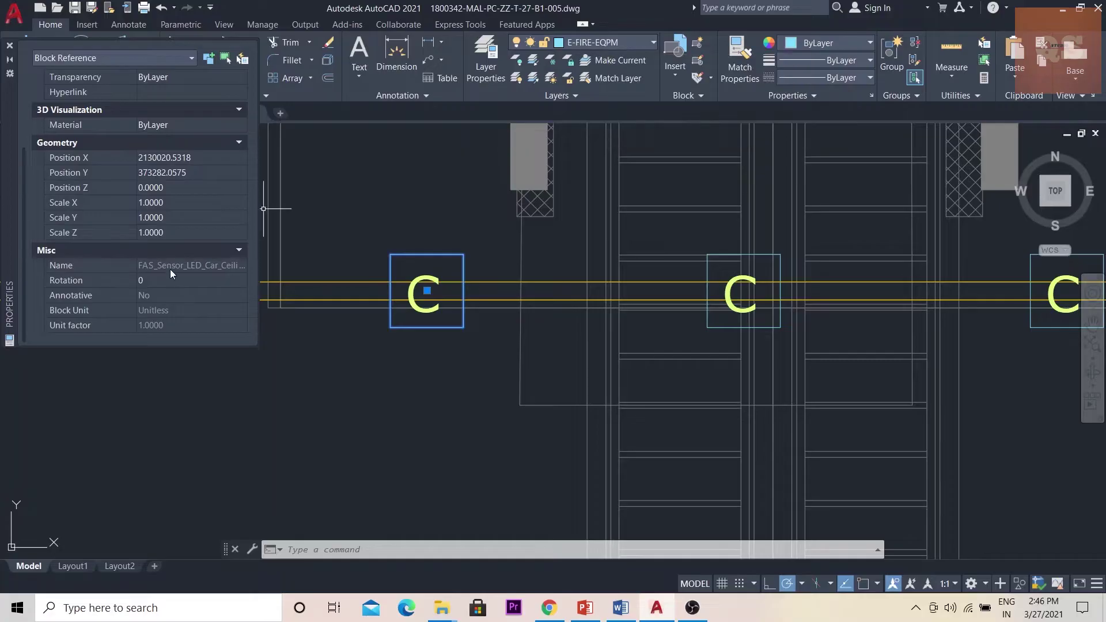
key("Escape")
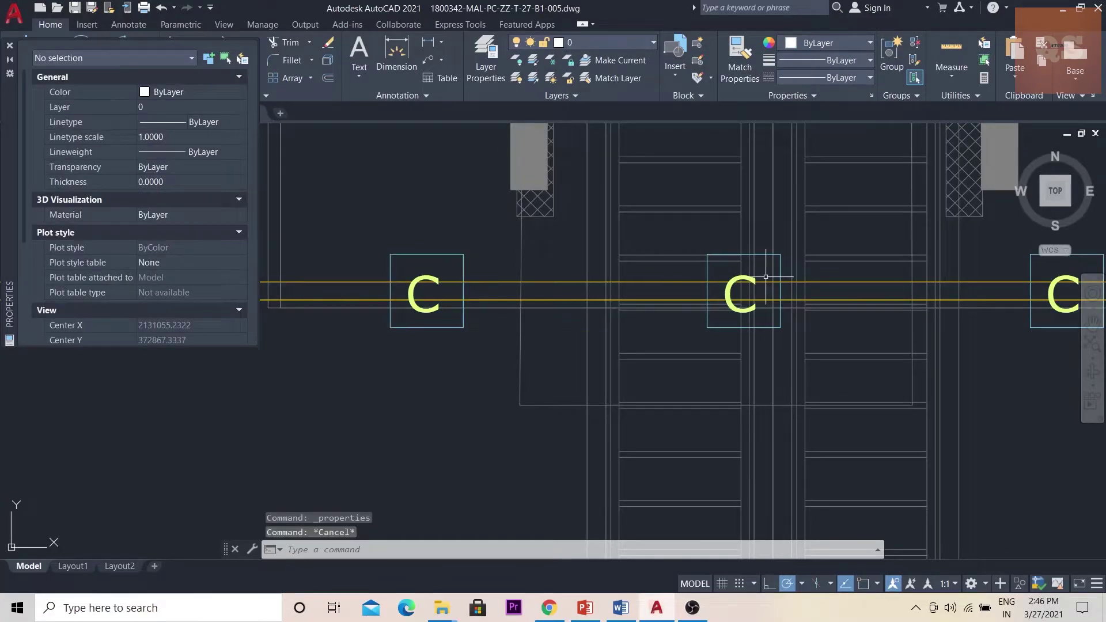
left_click(10, 45)
scroll(802, 237, "down", 2)
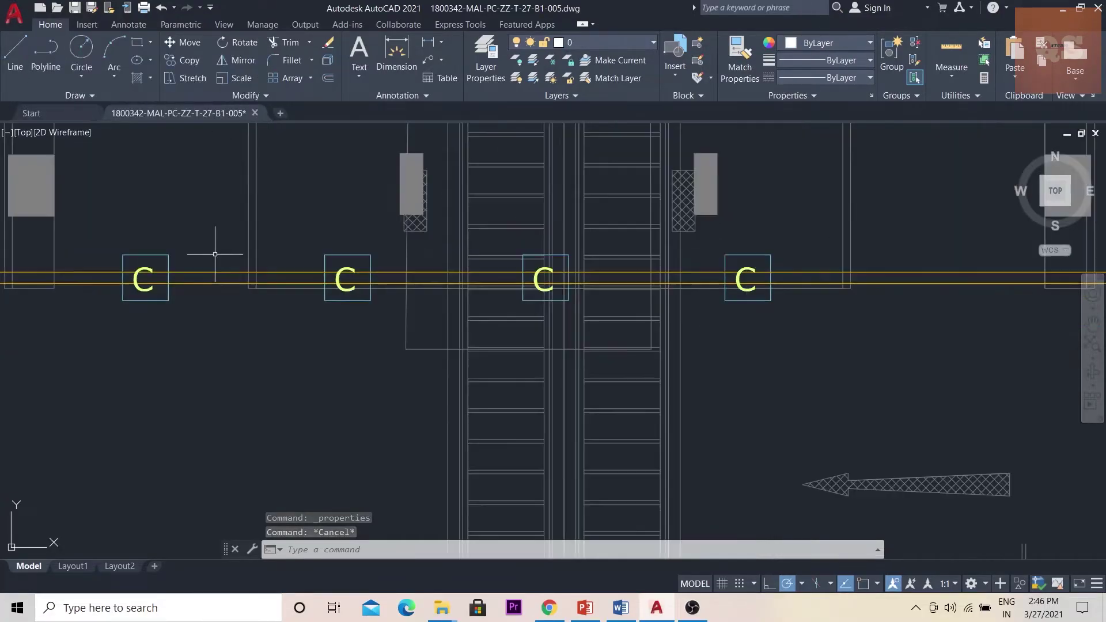
scroll(850, 247, "up", 4)
left_click(587, 277)
right_click(587, 276)
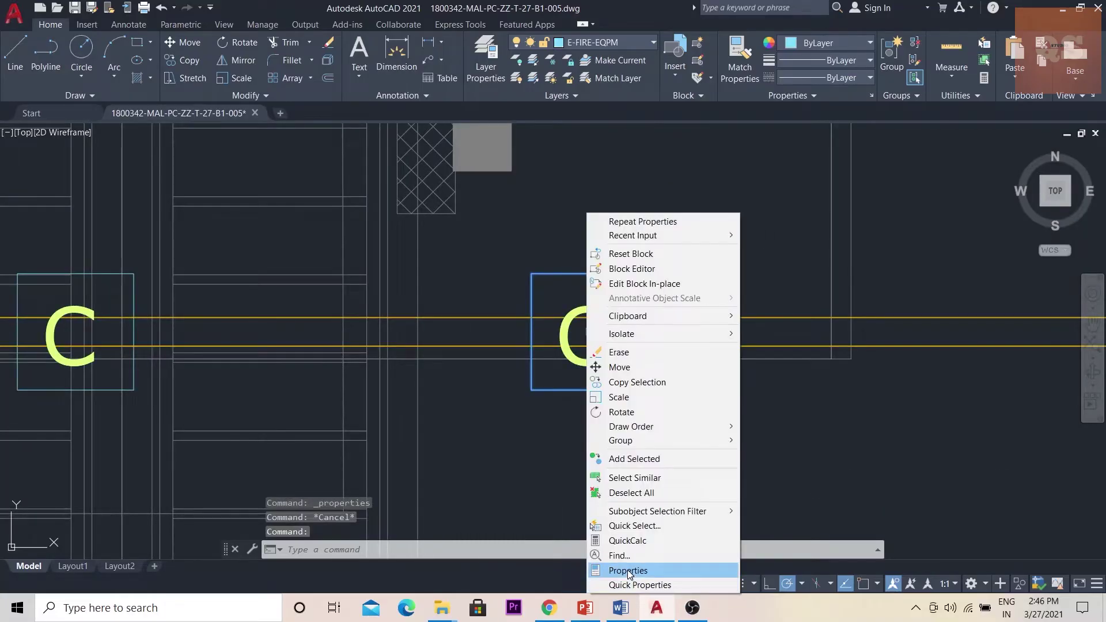
left_click(628, 571)
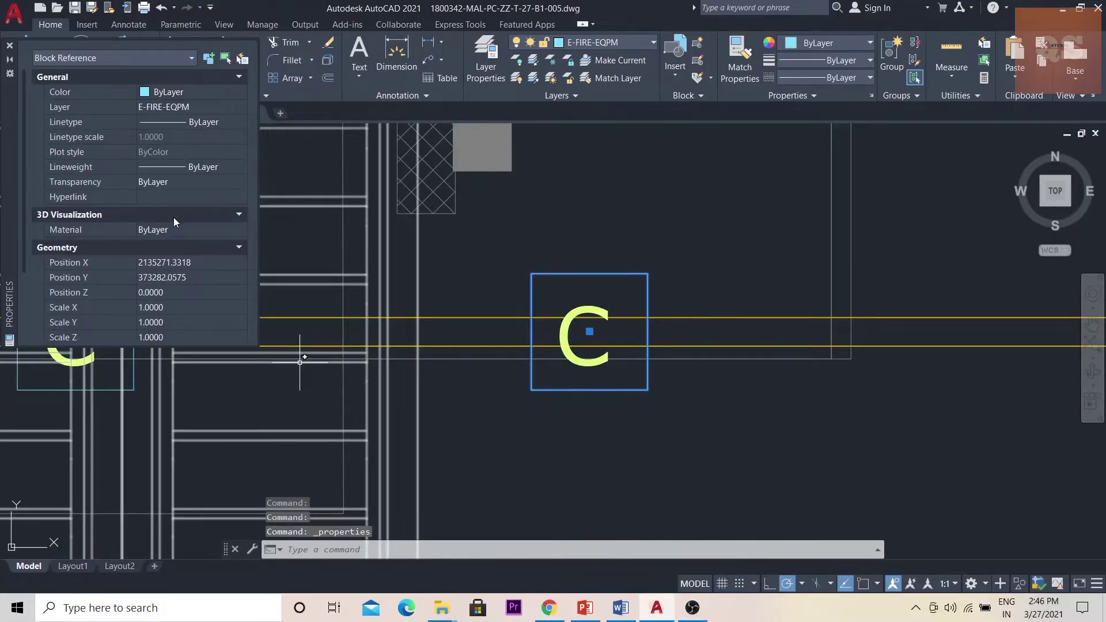
scroll(173, 219, "down", 3)
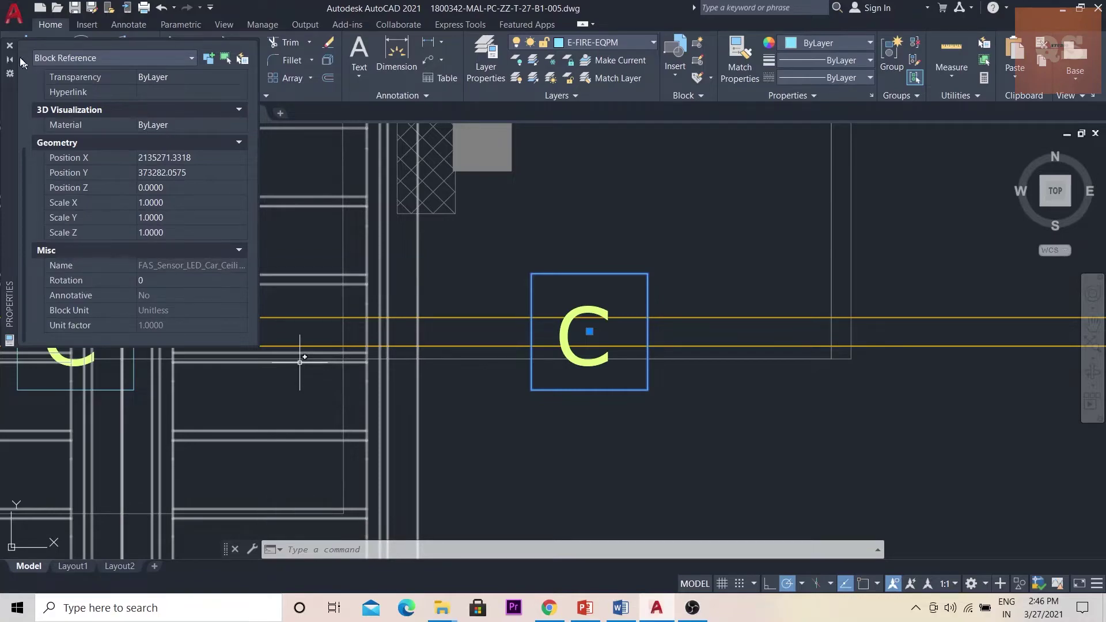
key("ctrl+1")
scroll(303, 212, "down", 8)
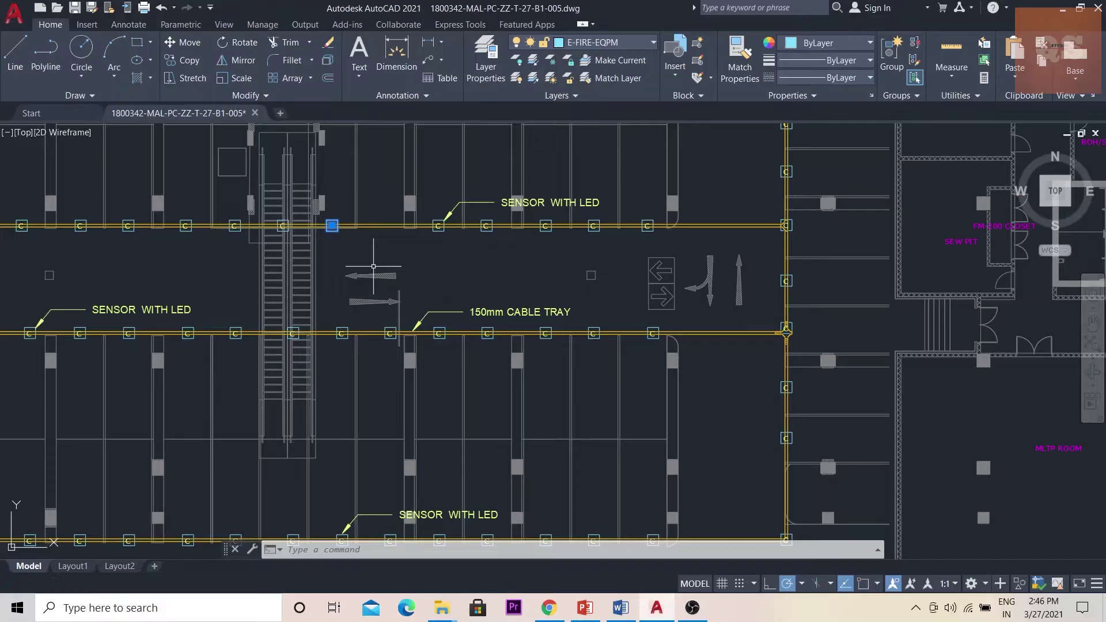
scroll(331, 226, "up", 2)
scroll(332, 227, "up", 1)
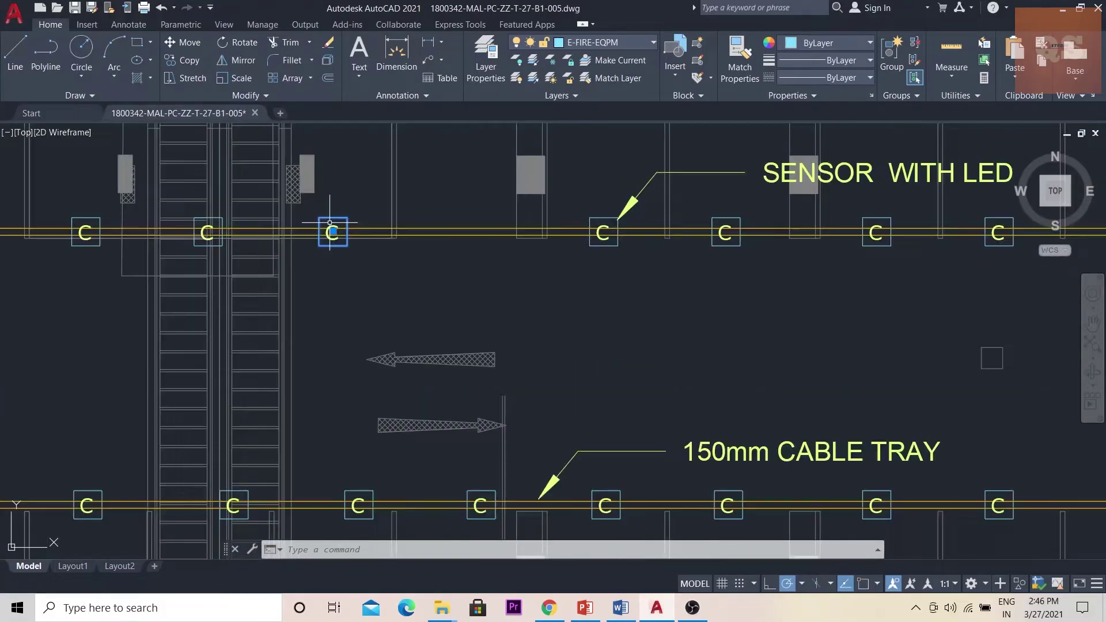
scroll(332, 228, "down", 1)
key("Escape")
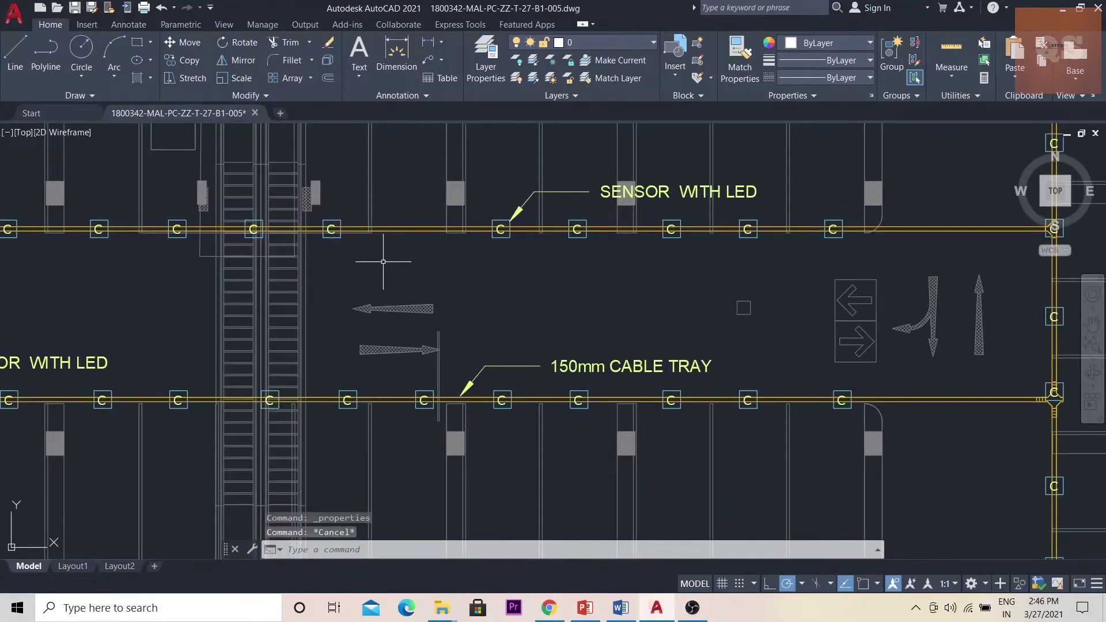
scroll(360, 261, "down", 2)
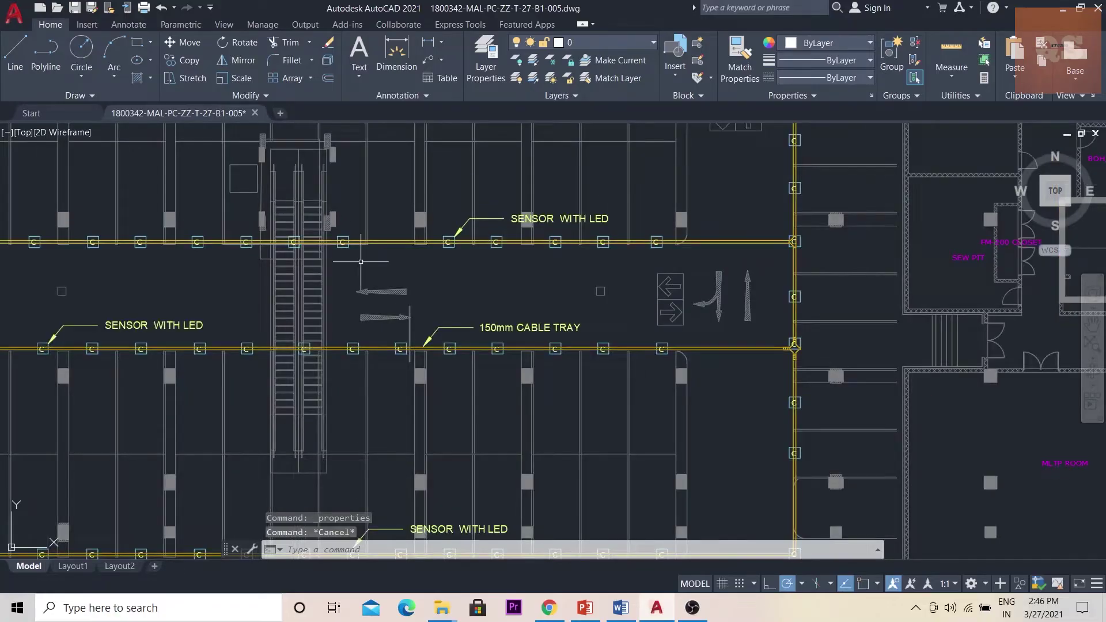
scroll(360, 261, "down", 2)
scroll(360, 261, "down", 1)
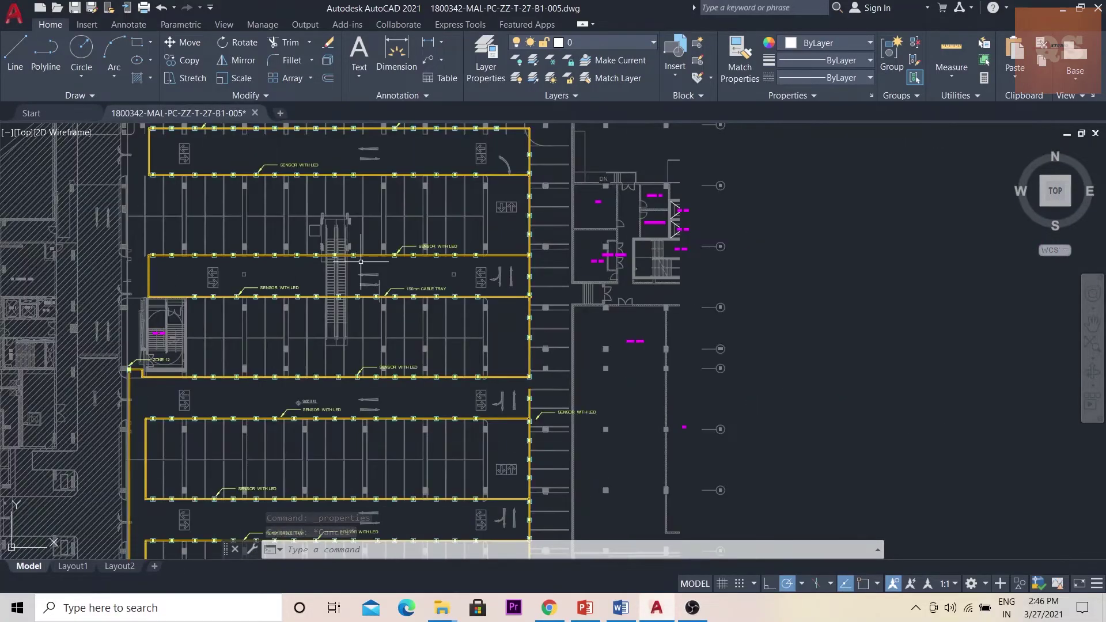
scroll(360, 261, "up", 1)
type("fil")
Run FILTER, select the Block Name entry, clear the filter list, and move the dialog aside.
key("Return")
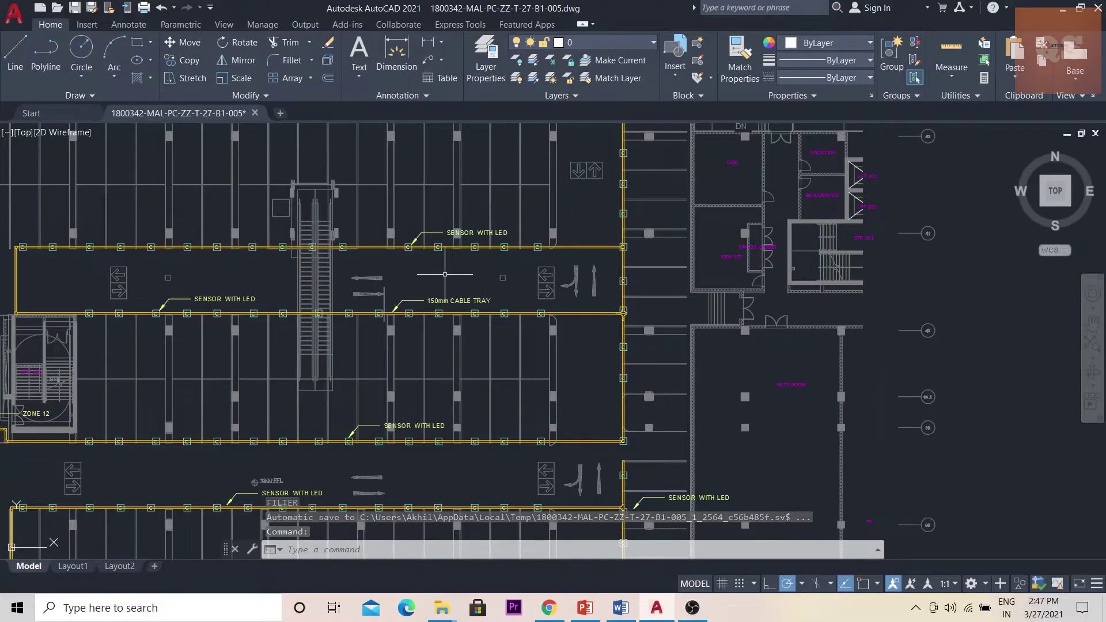
type("fi")
key("Return")
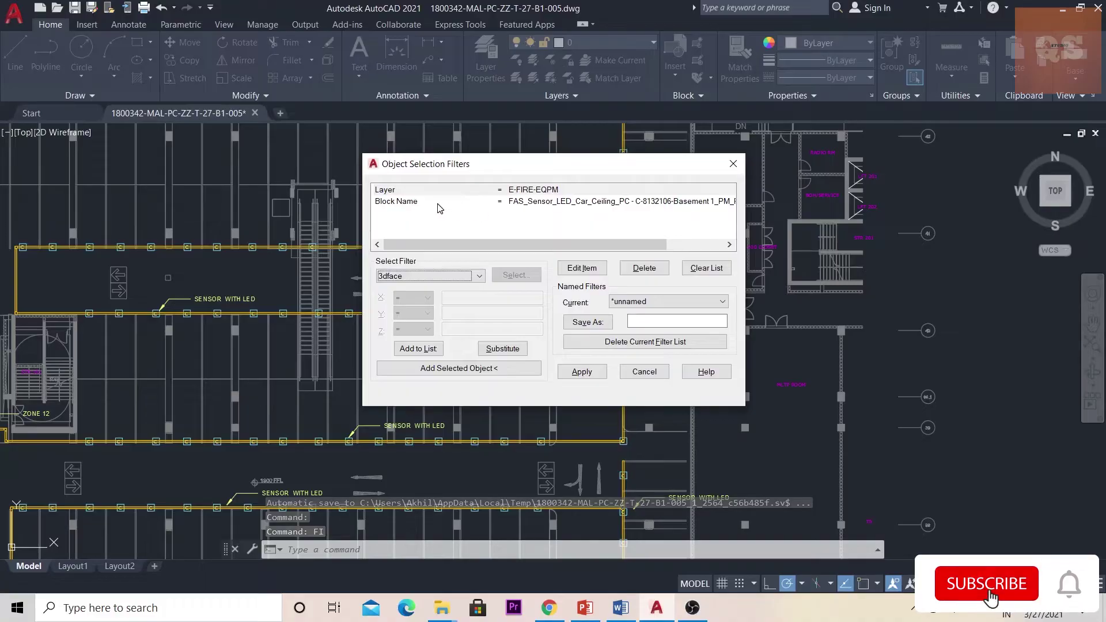
left_click(456, 204)
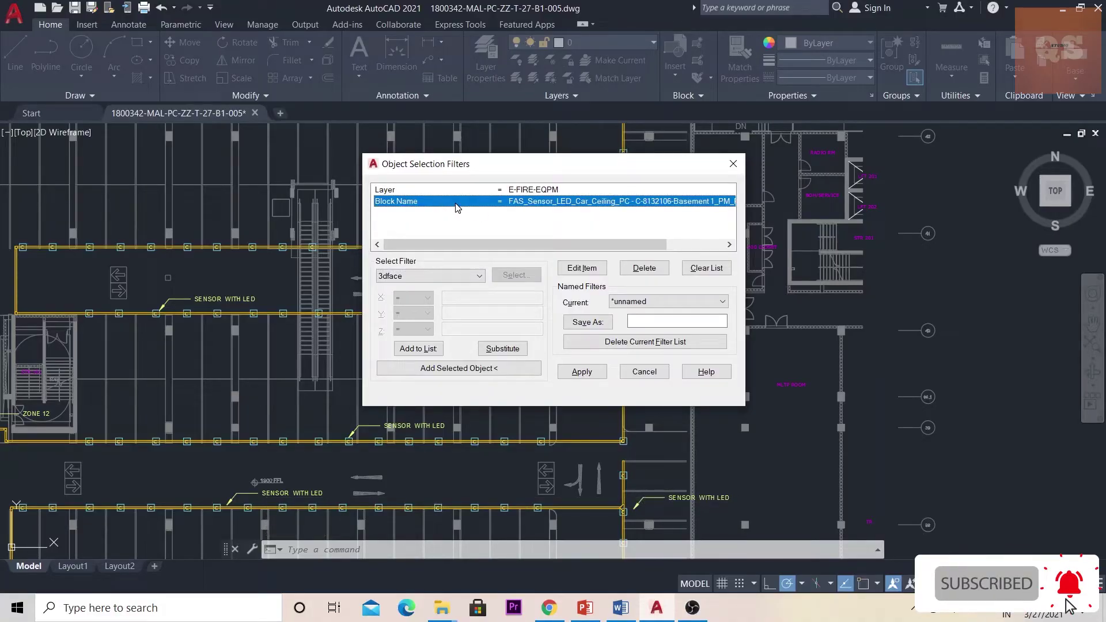
key("alt+c")
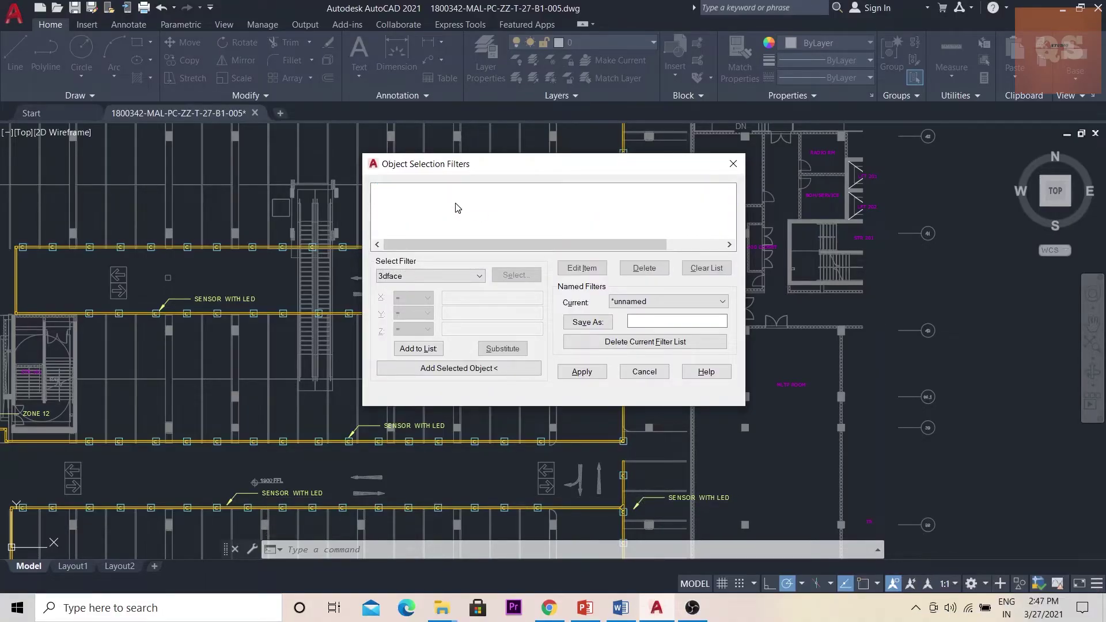
left_click_drag(536, 165, 509, 165)
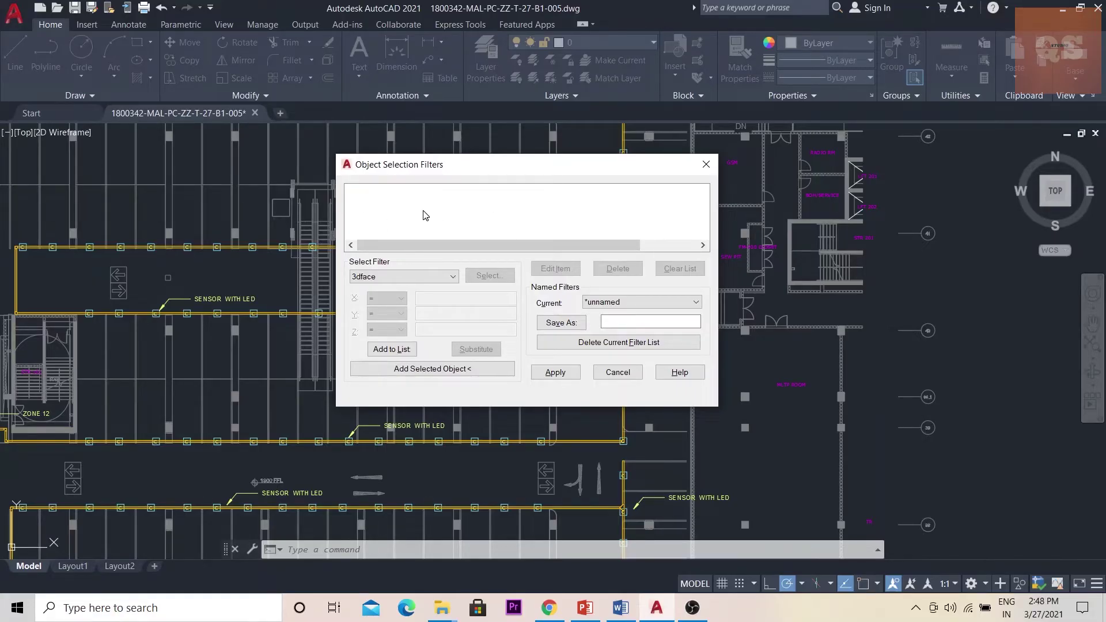
Add a picked sensor block's properties, then delete entries like Linetype, keeping Layer E-FIRE-EQPM and Block Name.
left_click(423, 371)
scroll(298, 238, "up", 5)
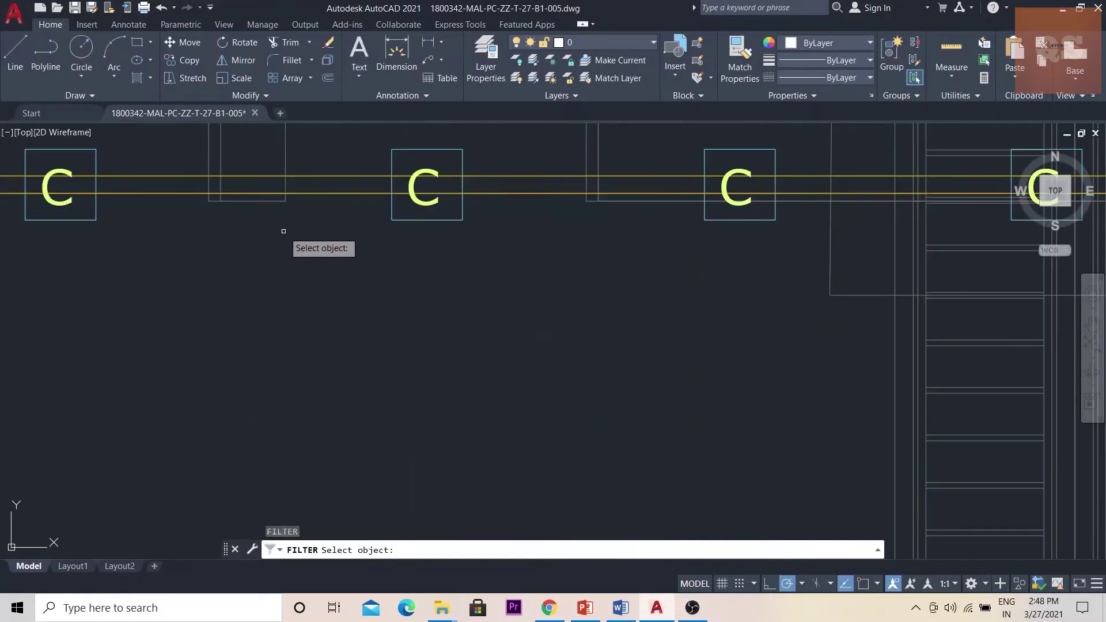
left_click(420, 224)
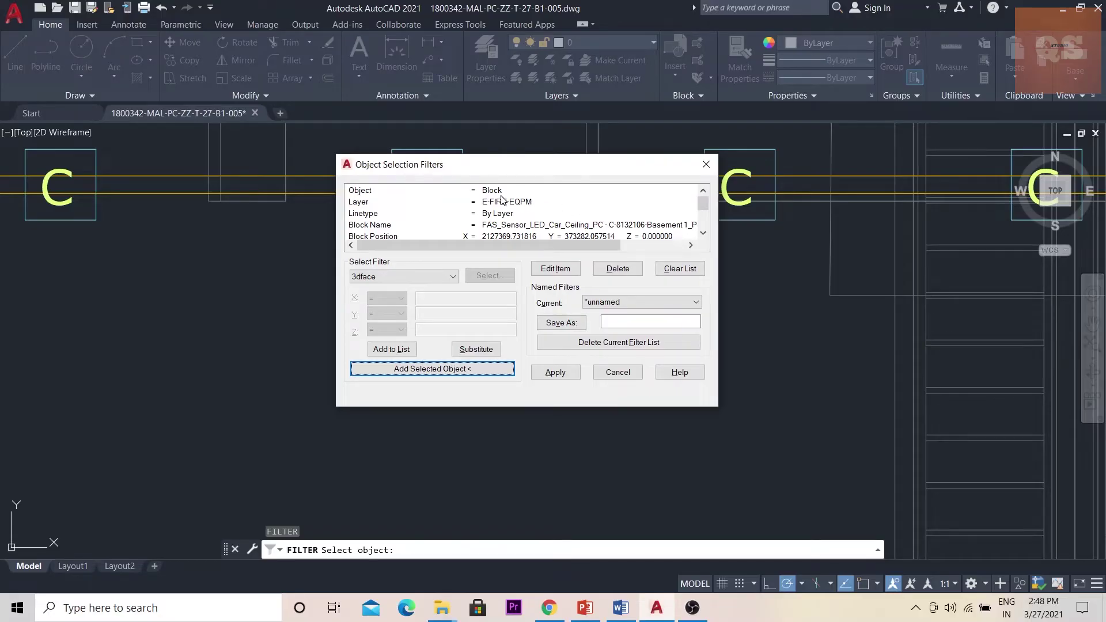
scroll(426, 204, "down", 1)
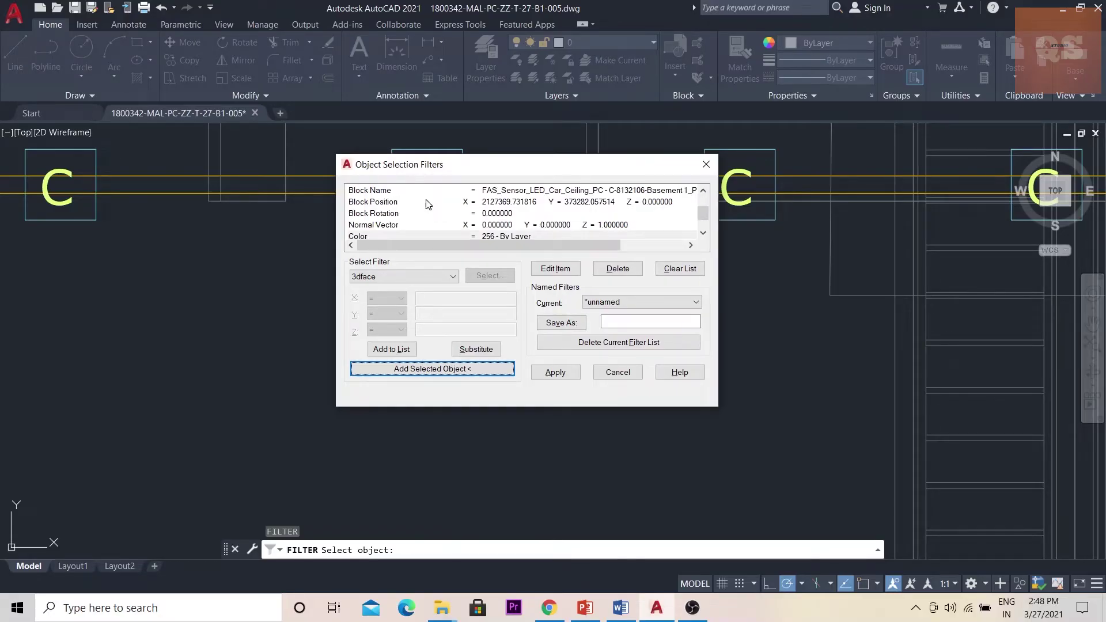
scroll(427, 203, "up", 1)
scroll(426, 202, "down", 1)
scroll(426, 203, "up", 1)
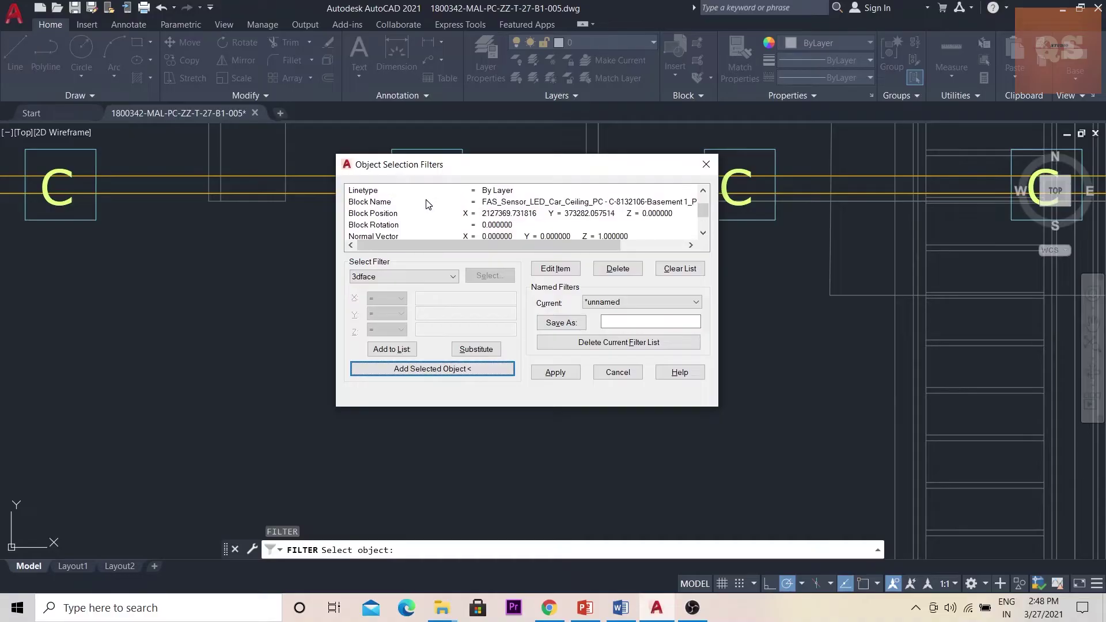
scroll(426, 203, "up", 1)
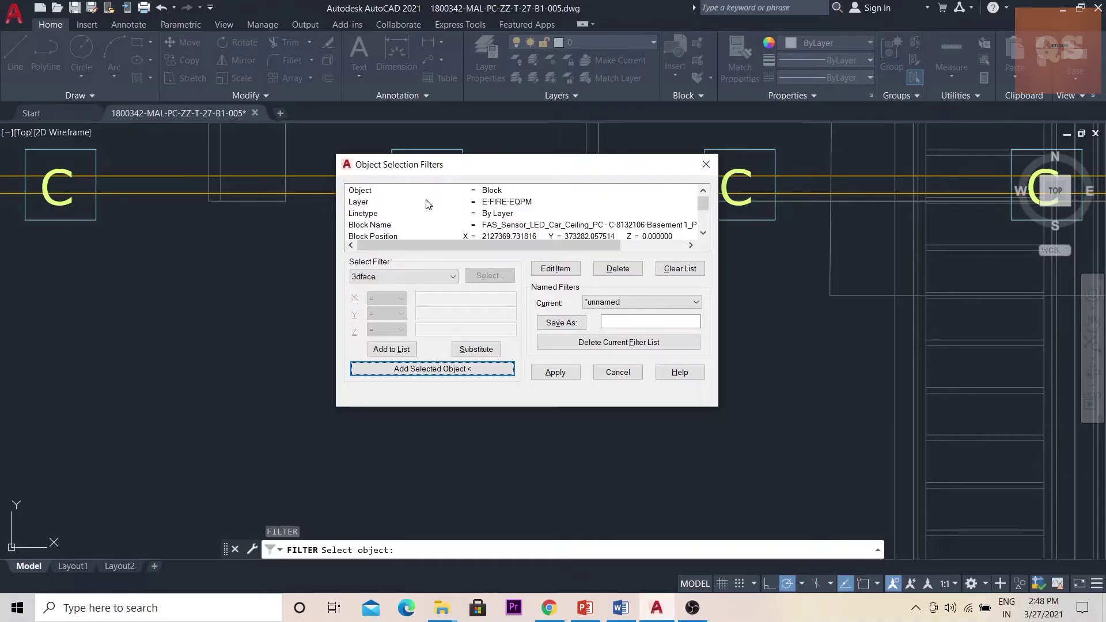
scroll(426, 203, "down", 3)
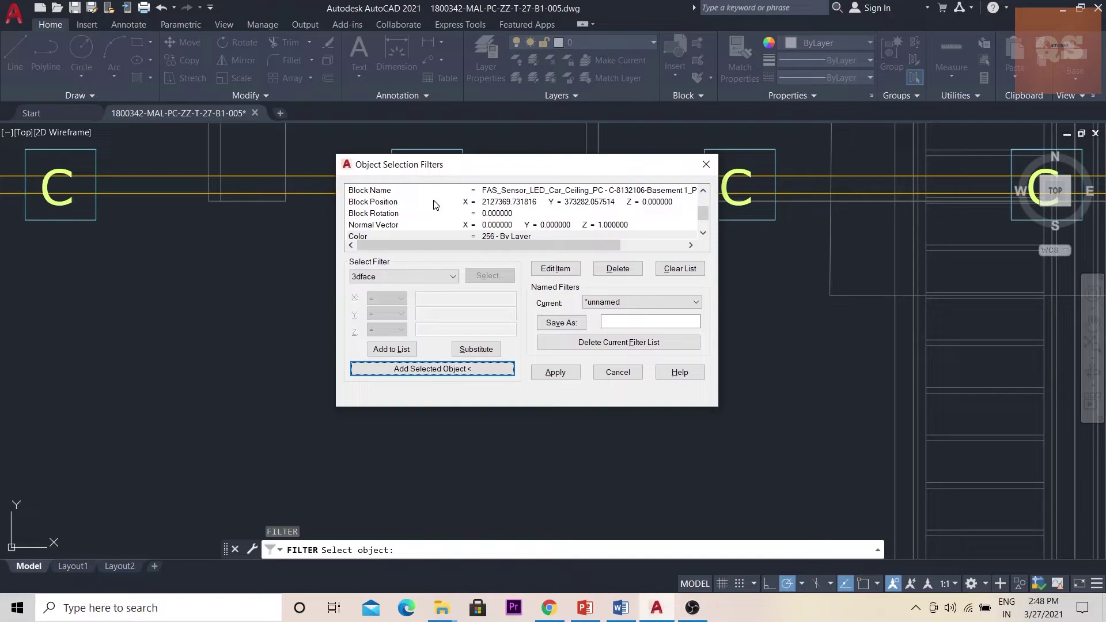
scroll(481, 207, "down", 2)
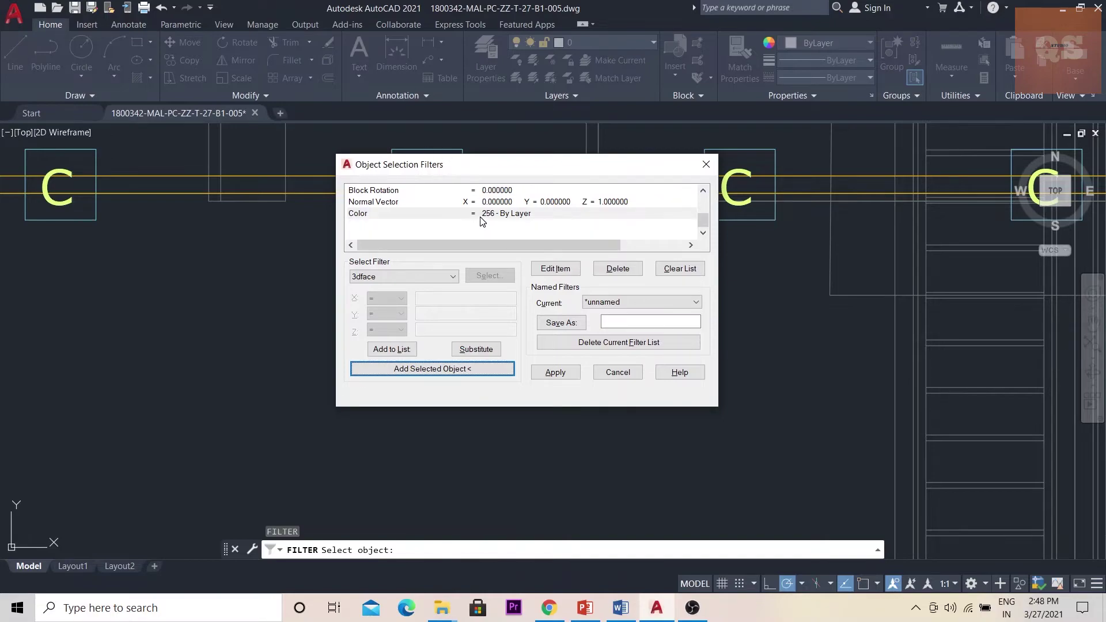
scroll(480, 220, "up", 3)
left_click(460, 211)
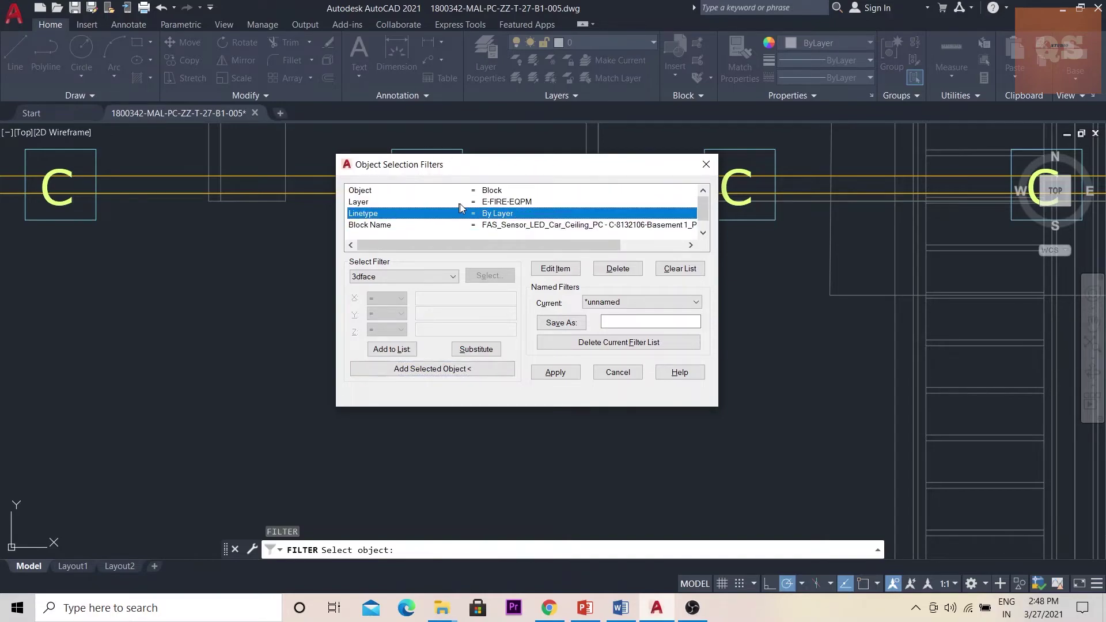
key("Delete")
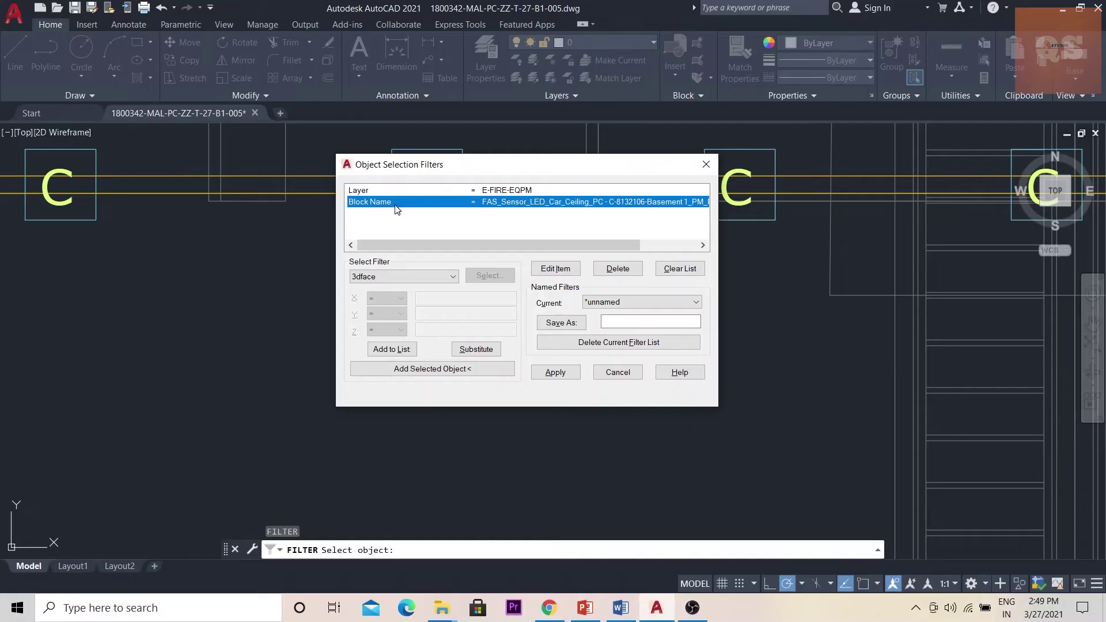
Apply the filter and window-select the whole plan, finding 187 sensor blocks.
left_click(557, 375)
scroll(530, 314, "down", 3)
scroll(531, 320, "down", 5)
scroll(531, 320, "down", 2)
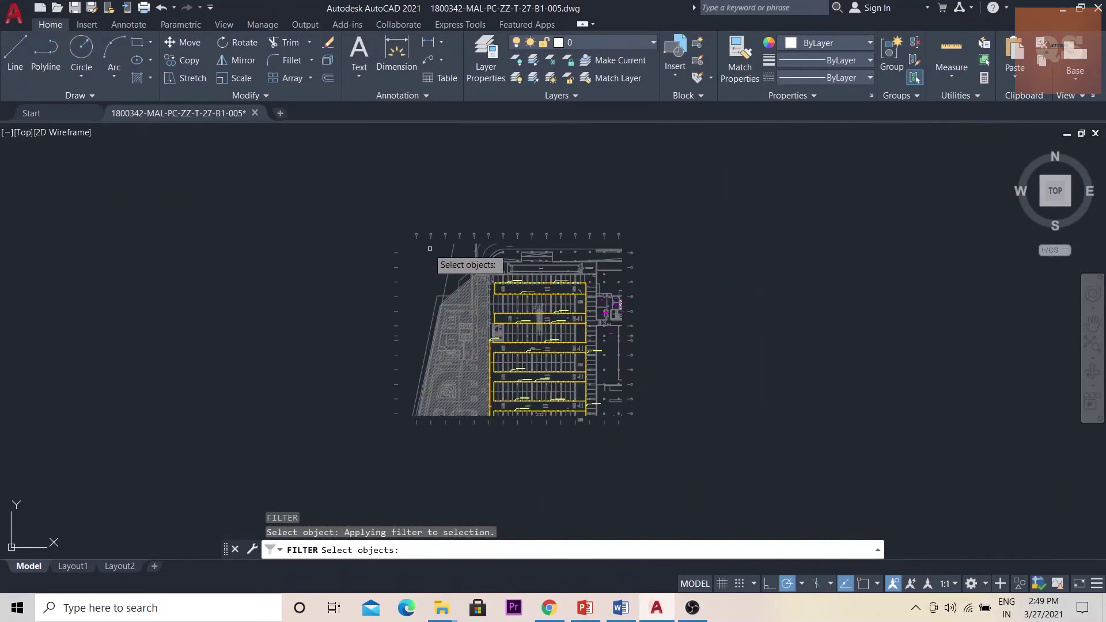
left_click(402, 223)
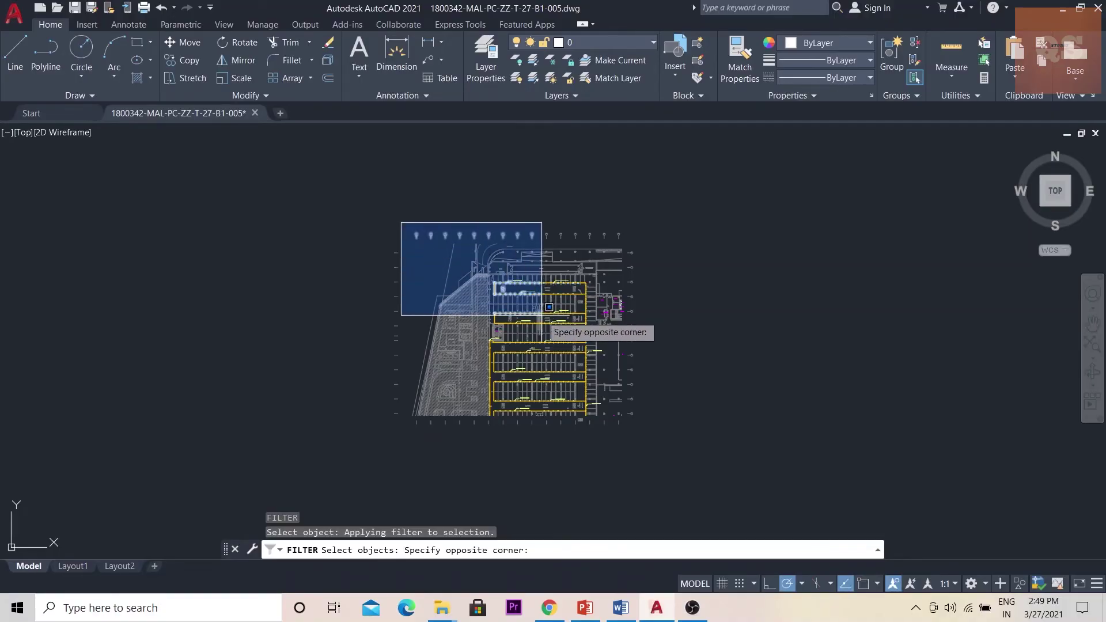
left_click(647, 447)
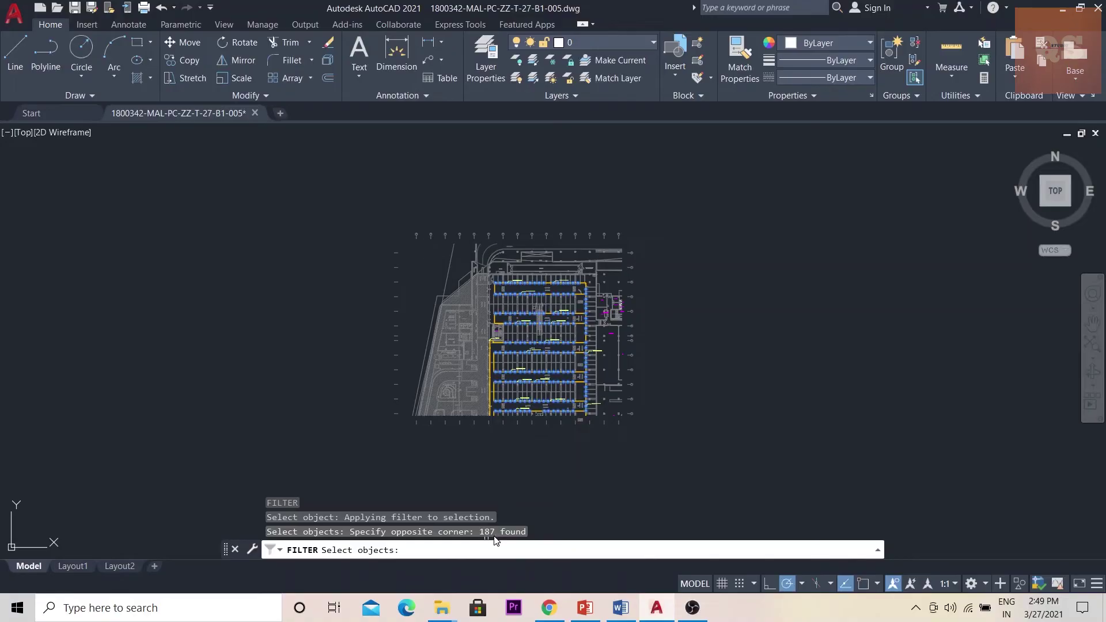
scroll(556, 353, "up", 5)
scroll(500, 296, "up", 4)
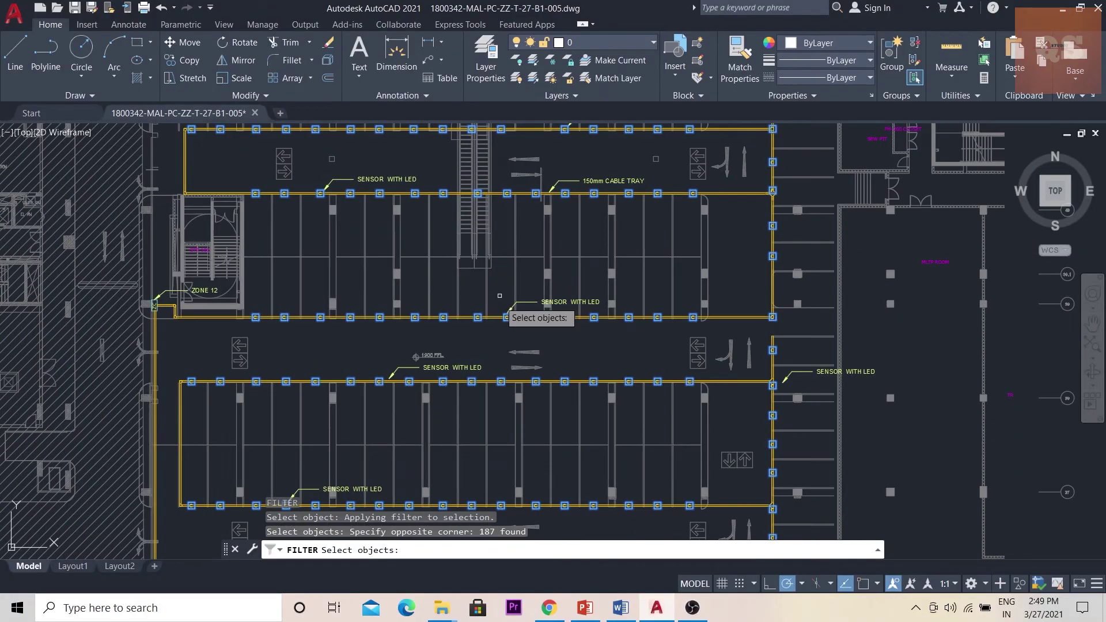
scroll(499, 295, "down", 5)
scroll(474, 169, "up", 6)
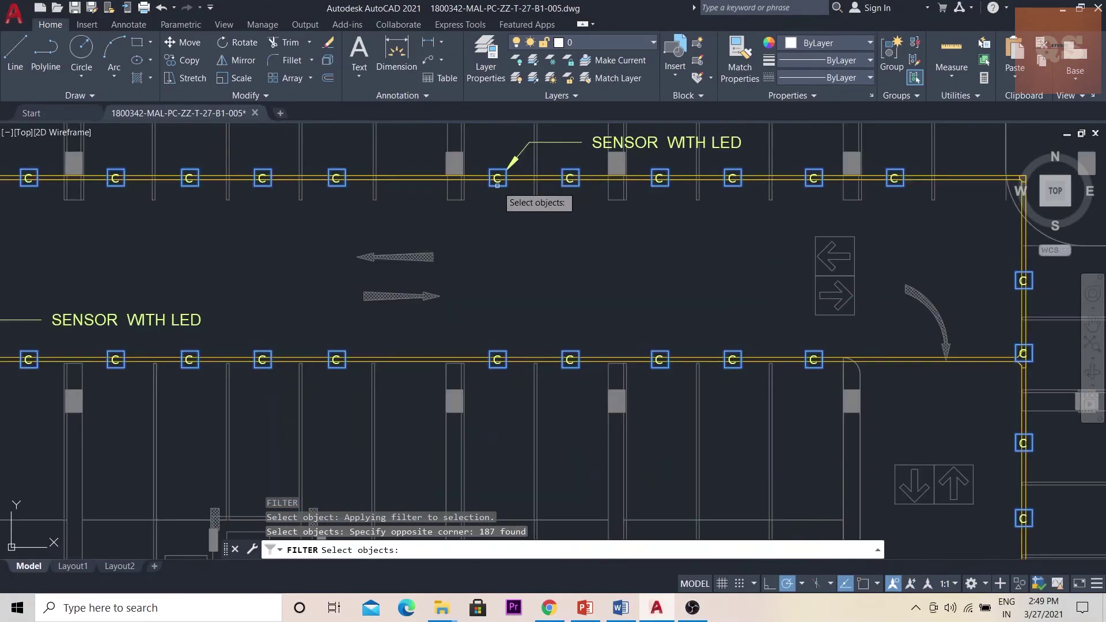
scroll(496, 183, "down", 5)
scroll(499, 194, "down", 3)
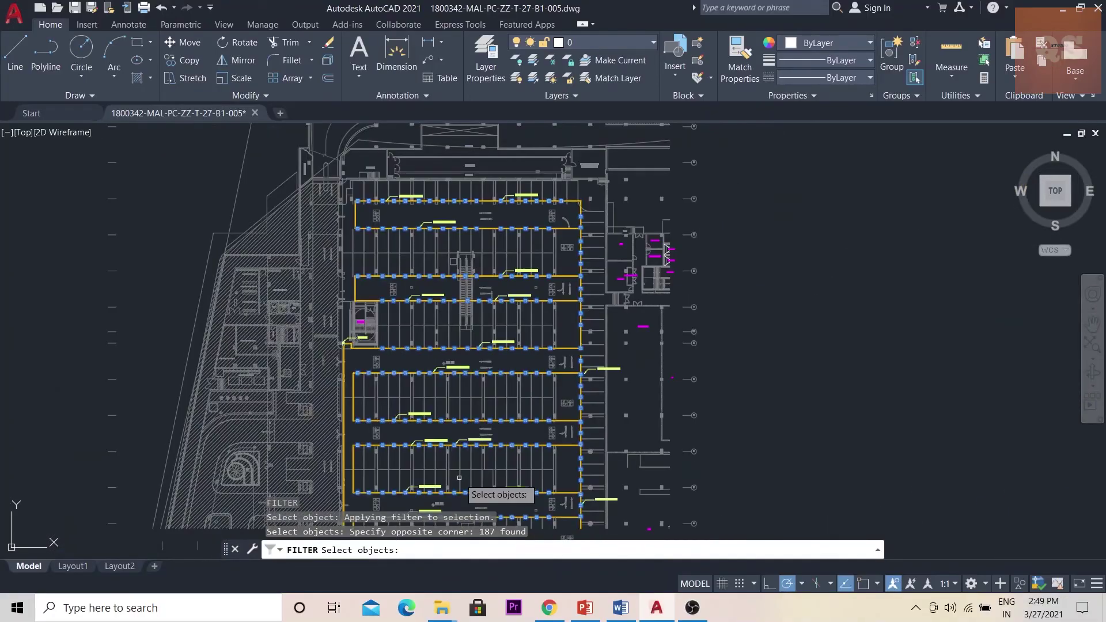
scroll(451, 295, "up", 6)
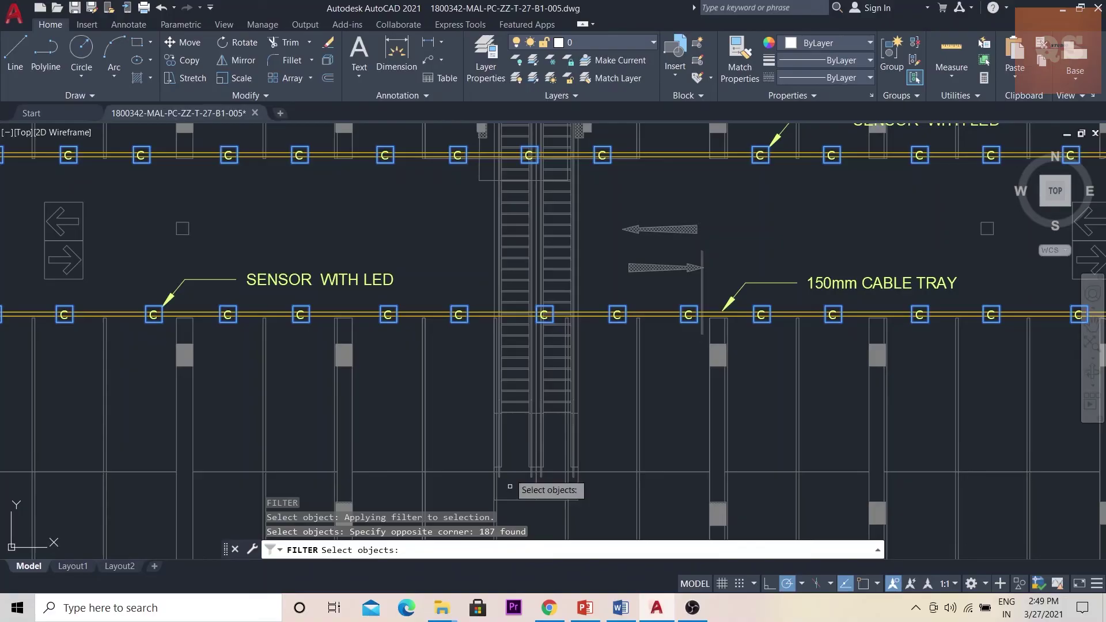
scroll(453, 331, "down", 5)
scroll(454, 333, "down", 3)
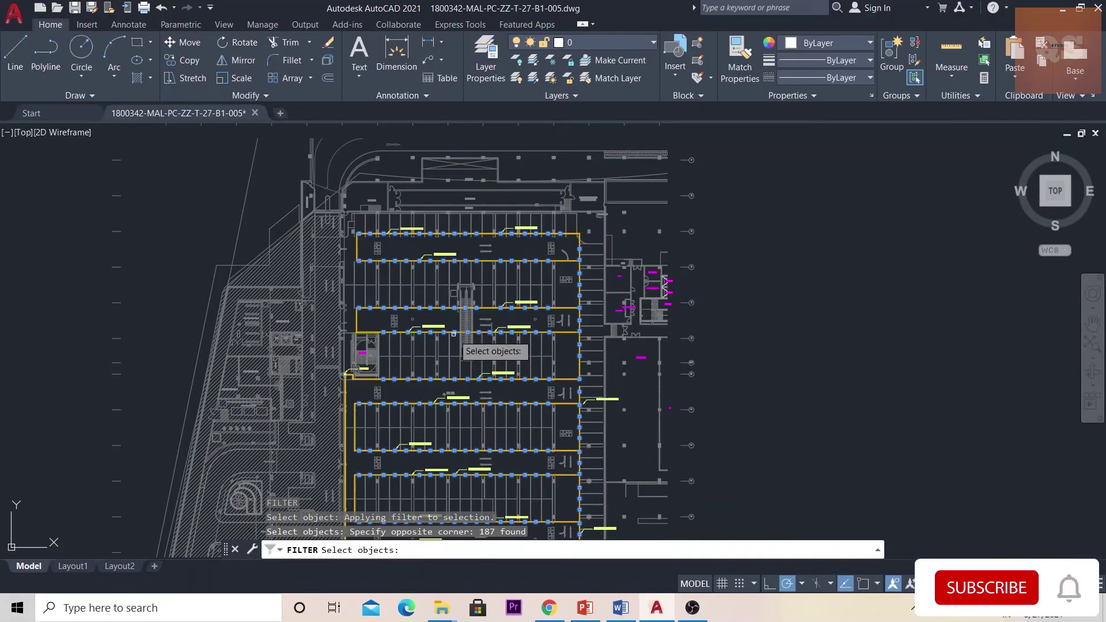